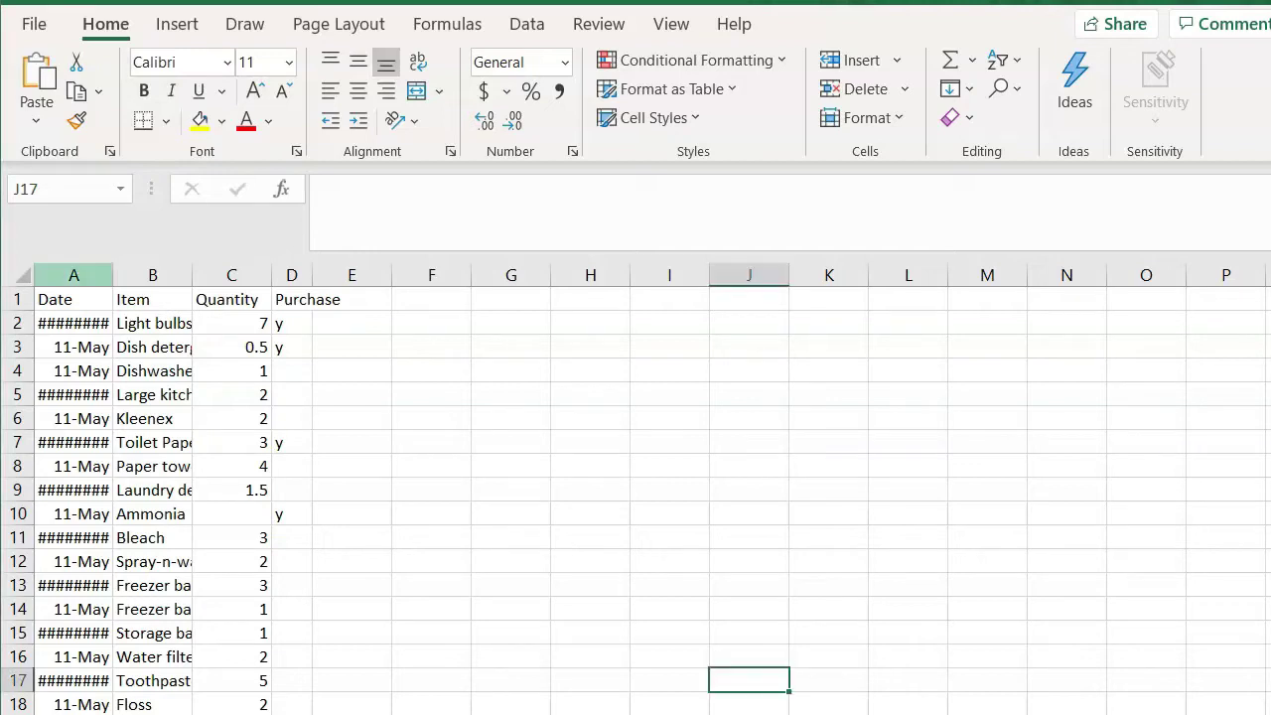
Review the Date, Item, Quantity and Purchase columns one after another.
click(74, 275)
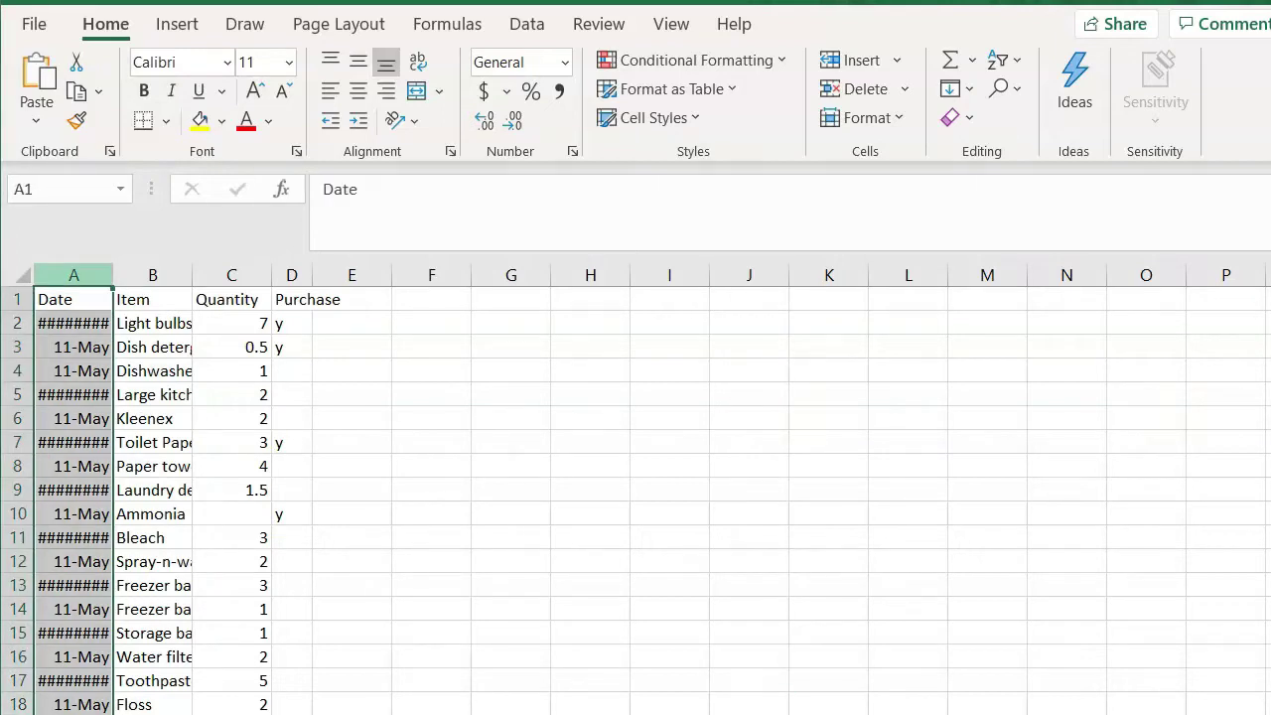
click(153, 276)
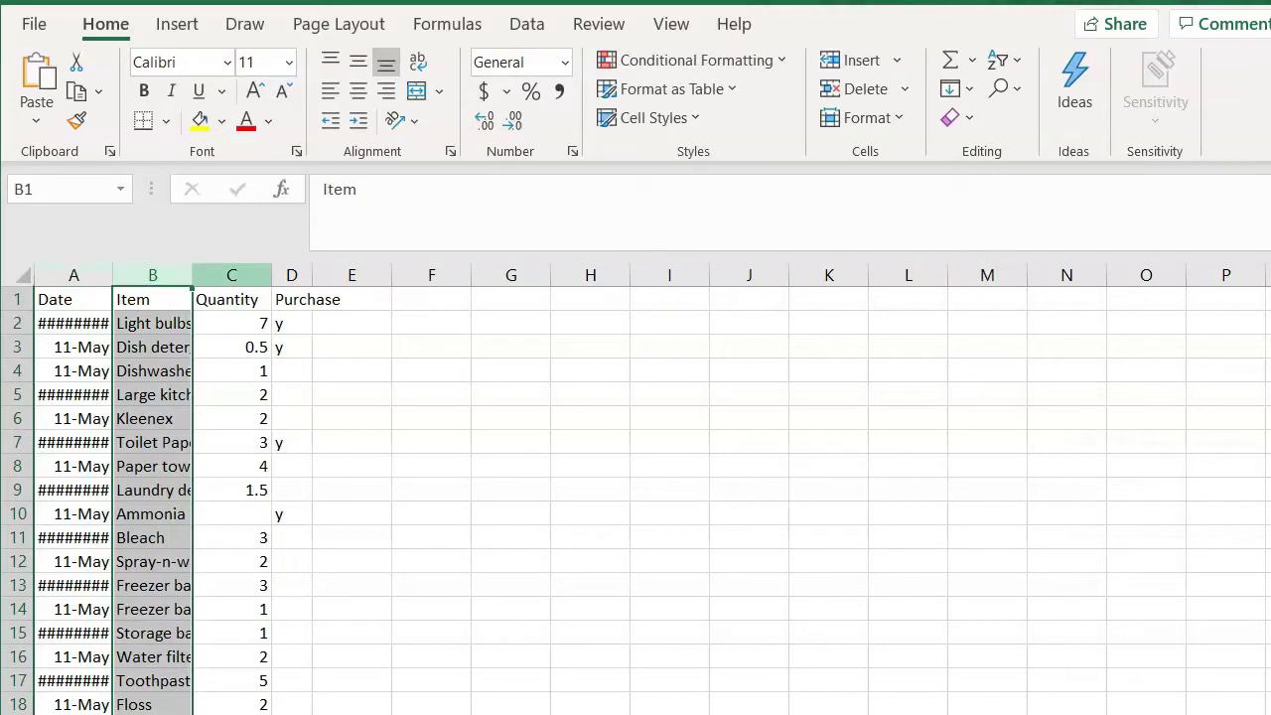
click(232, 275)
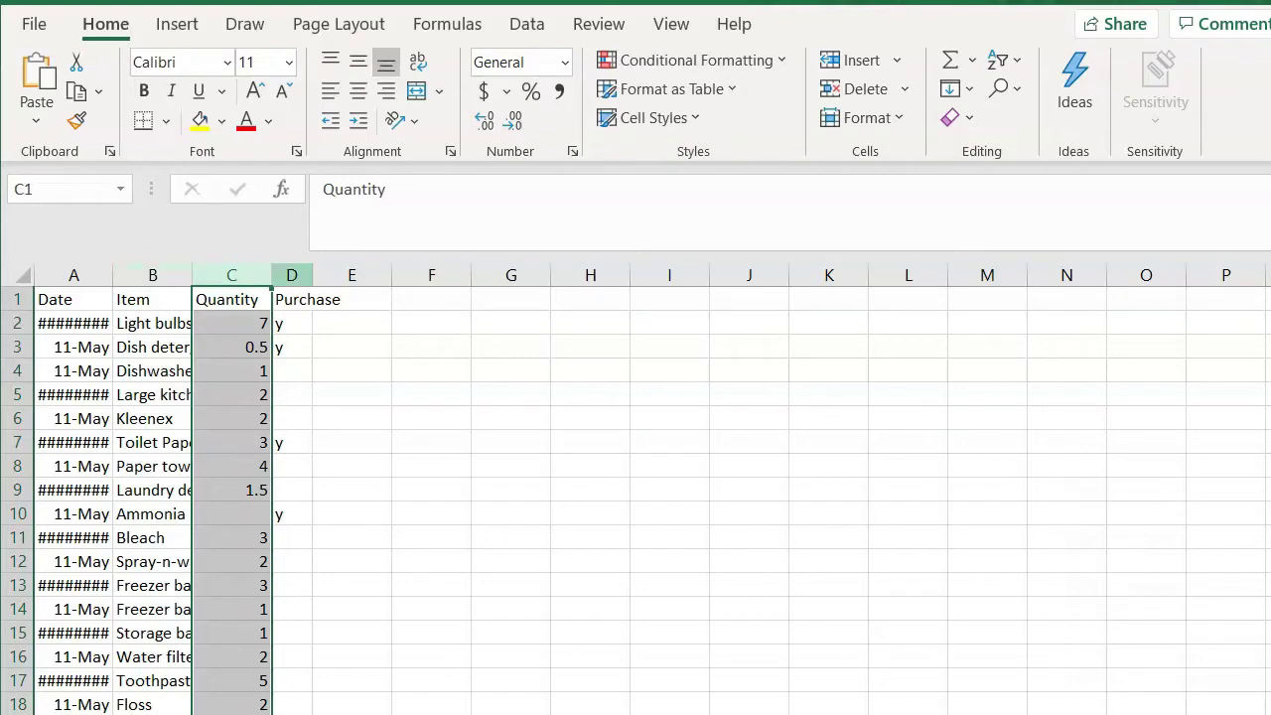
click(292, 275)
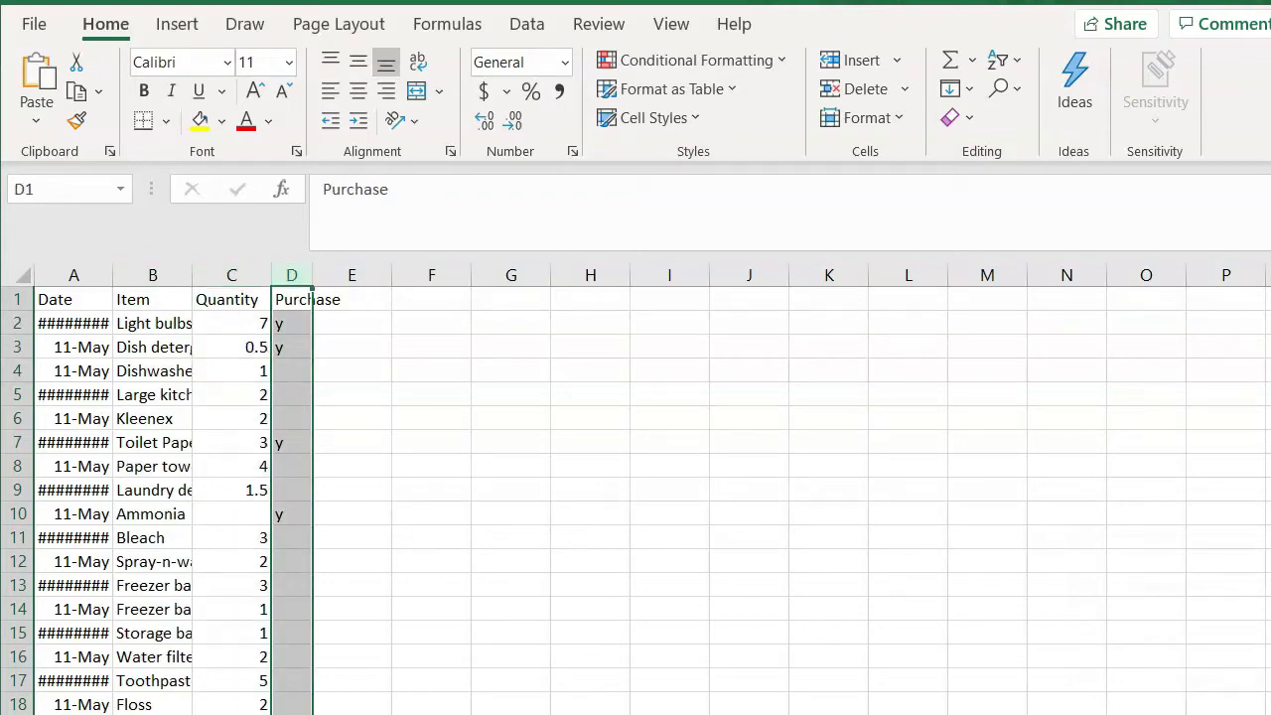
click(1225, 704)
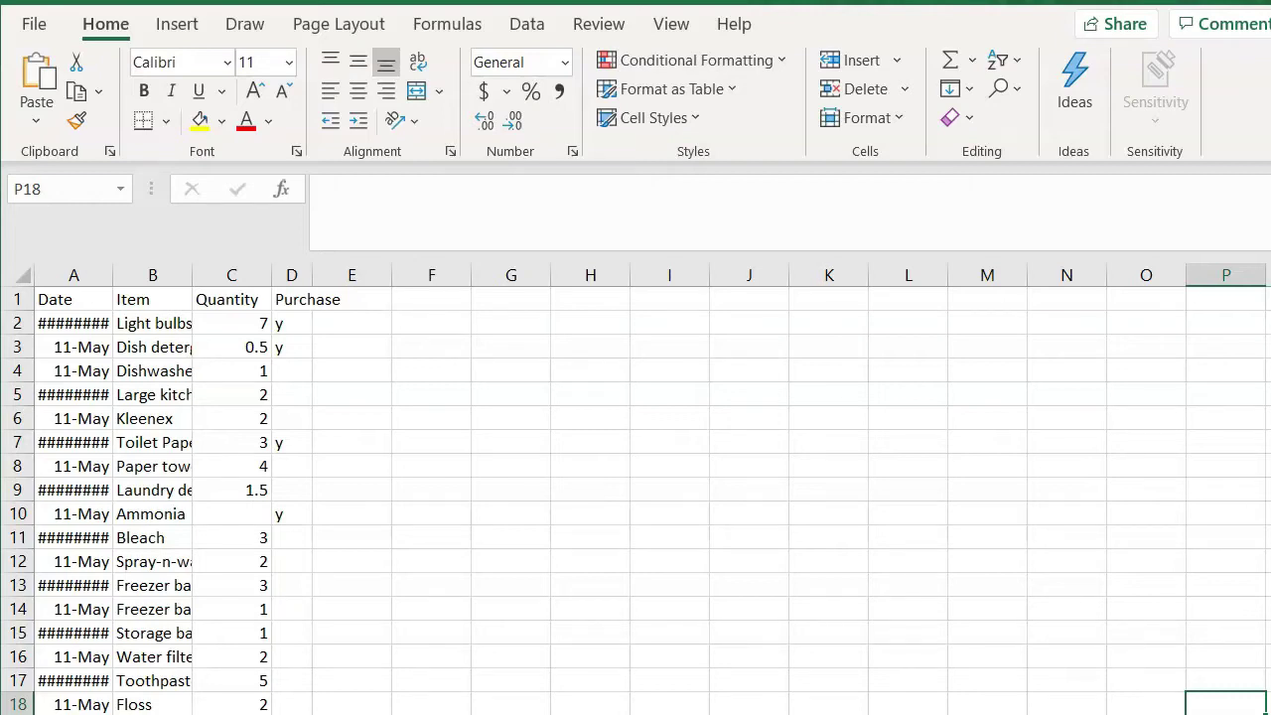
Select the whole worksheet and autofit every column's width to its contents.
click(23, 276)
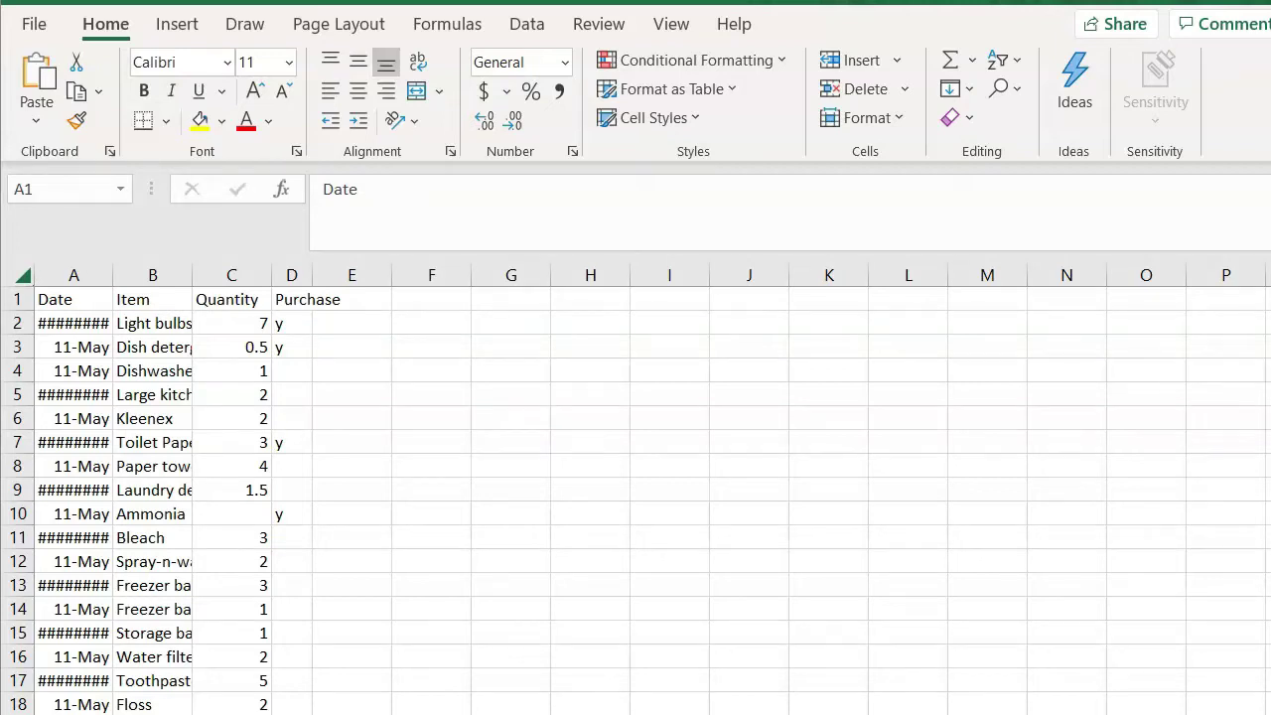
key(ctrl+a)
click(152, 275)
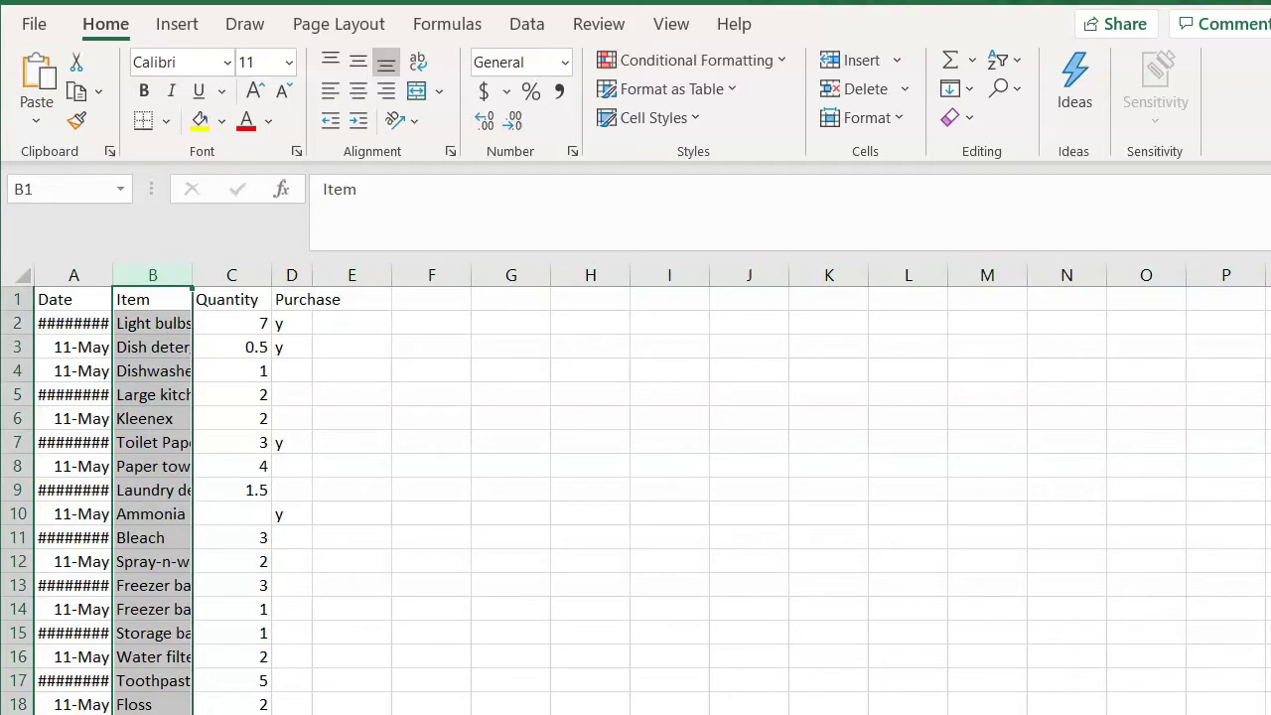
key(alt+Tab)
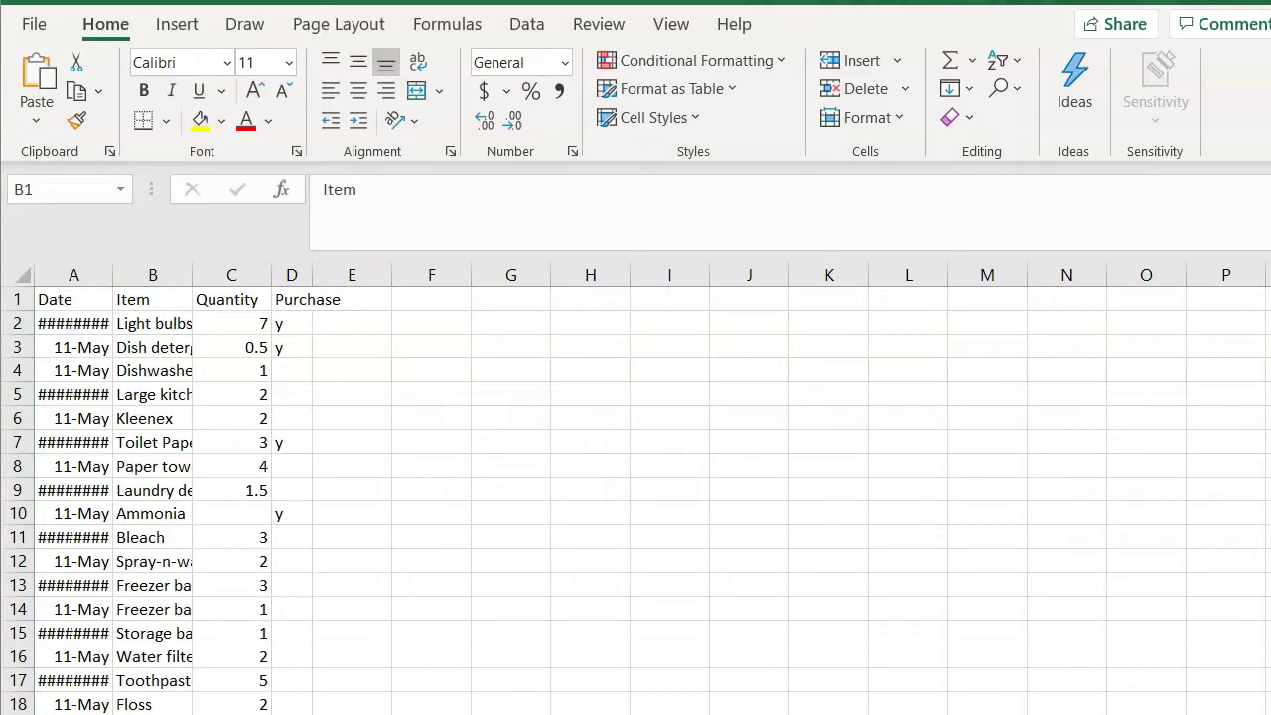
click(27, 279)
click(27, 279)
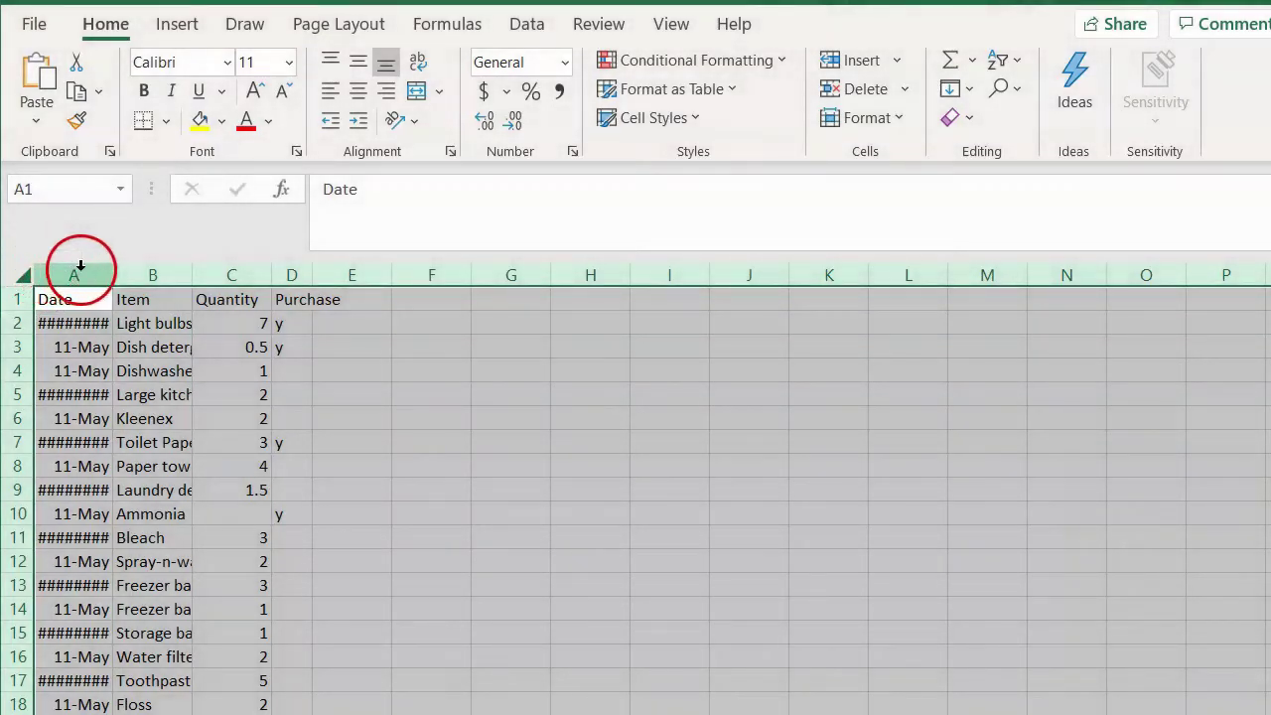
double_click(192, 275)
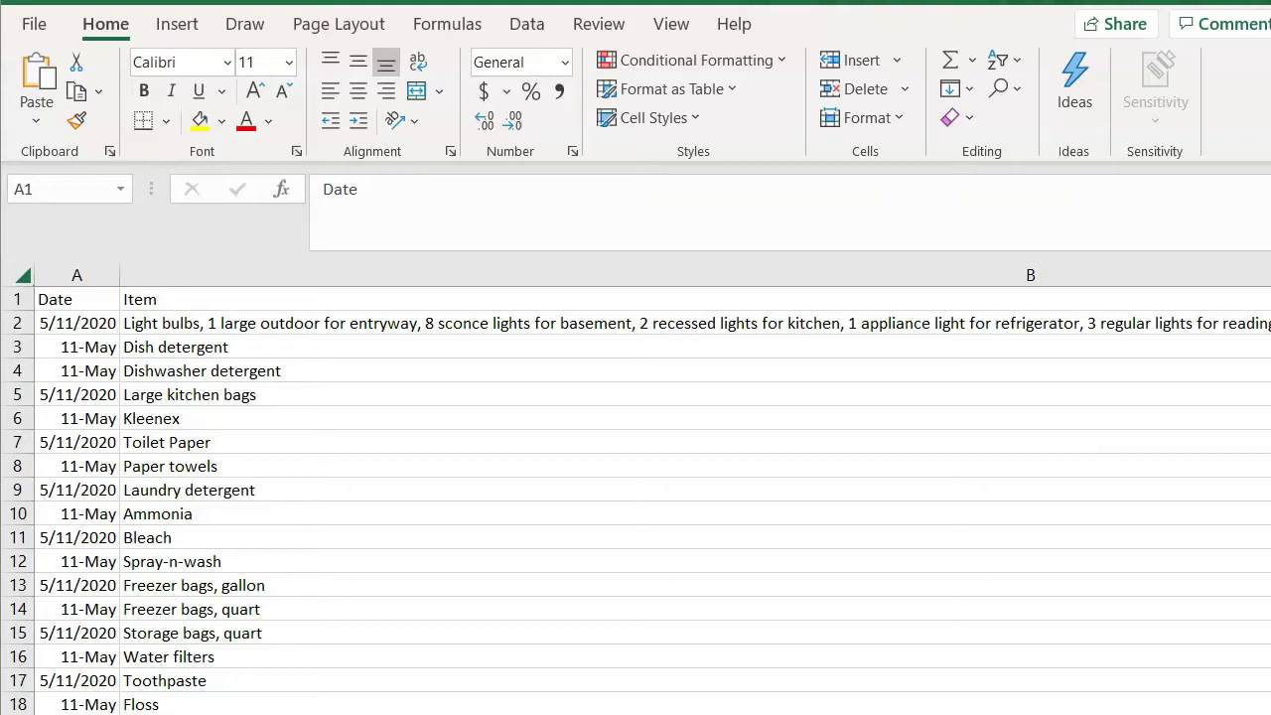
Narrow the Item column and wrap its text so the long light bulbs entry spans several lines.
key(ctrl+a)
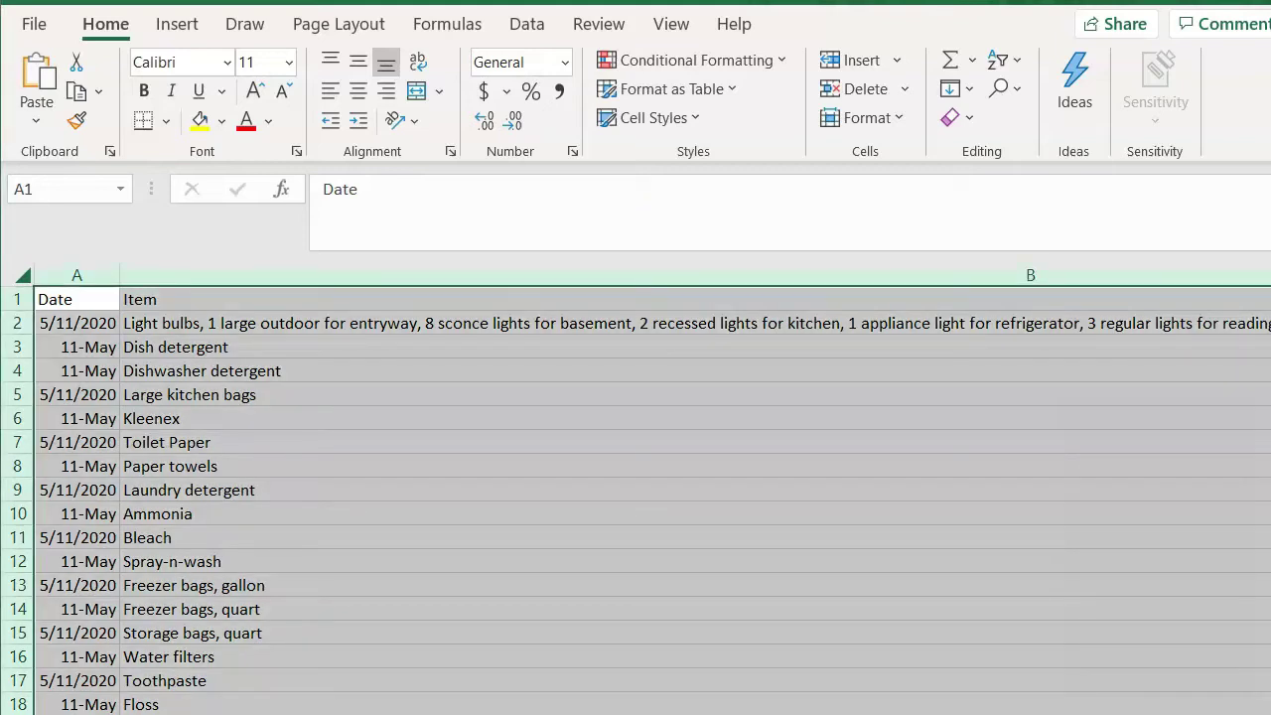
ctrl+scroll(636, 496, down, 4)
ctrl+scroll(635, 496, down, 2)
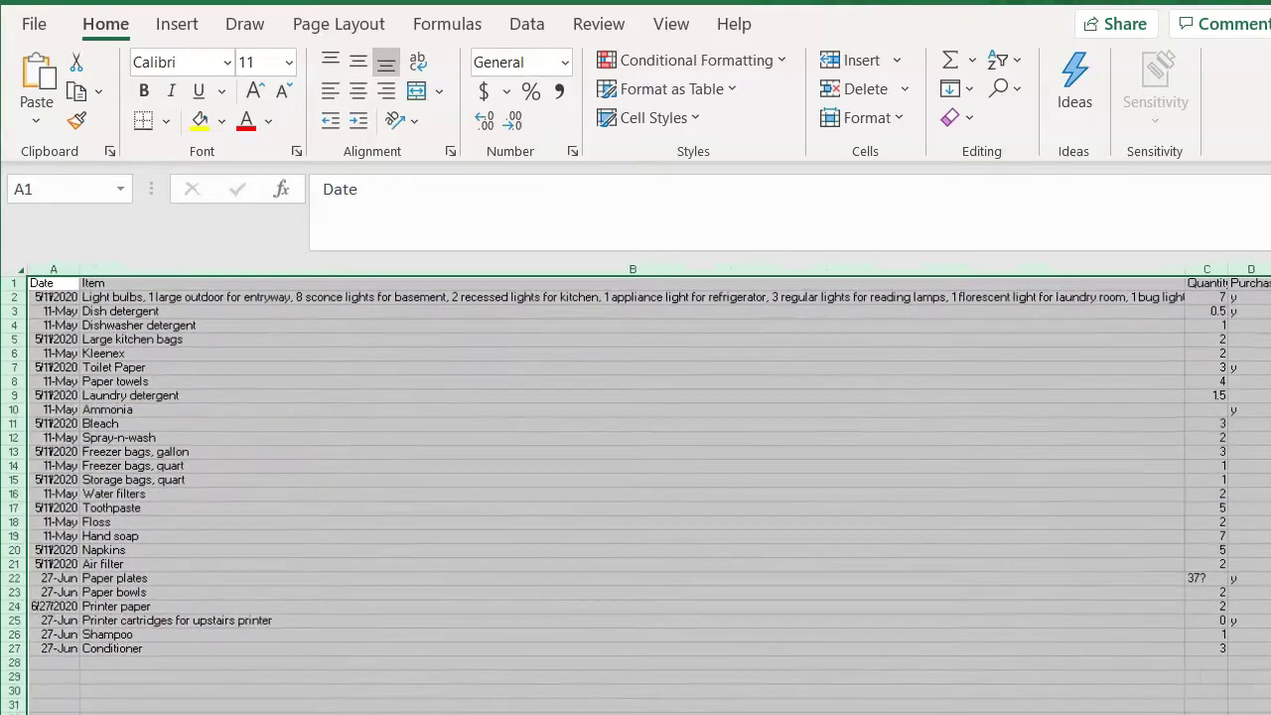
click(625, 700)
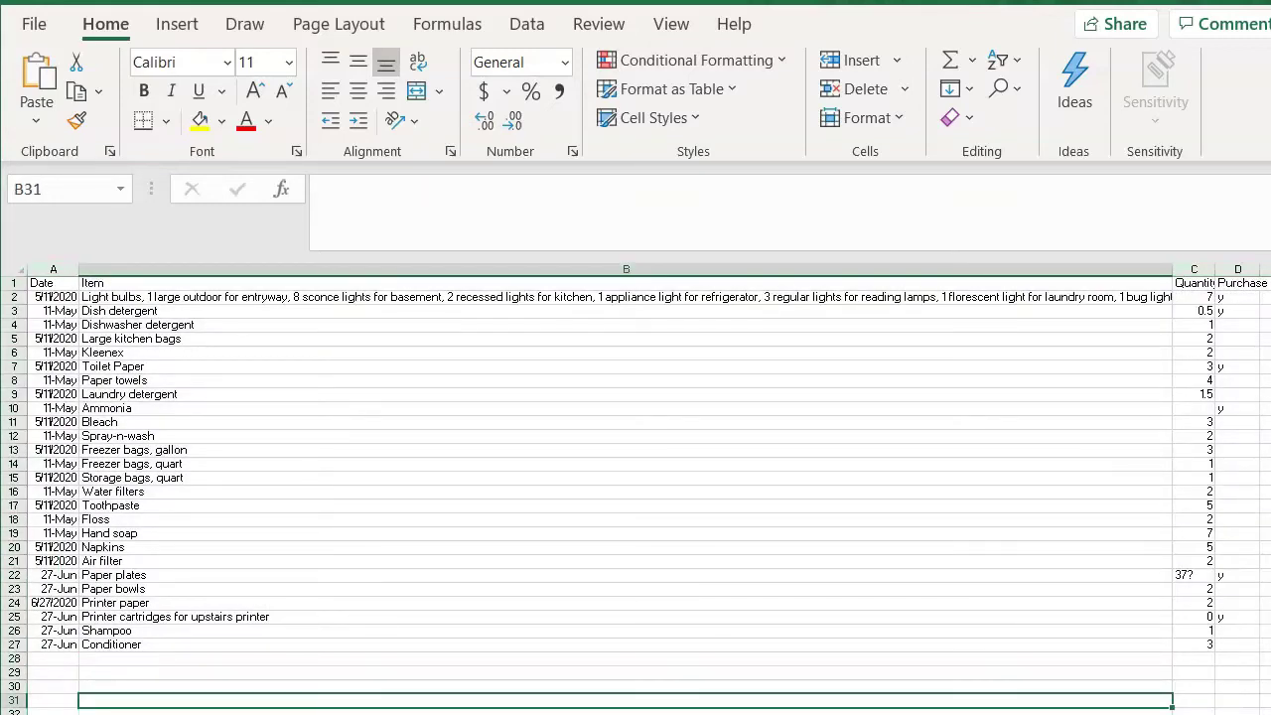
click(626, 297)
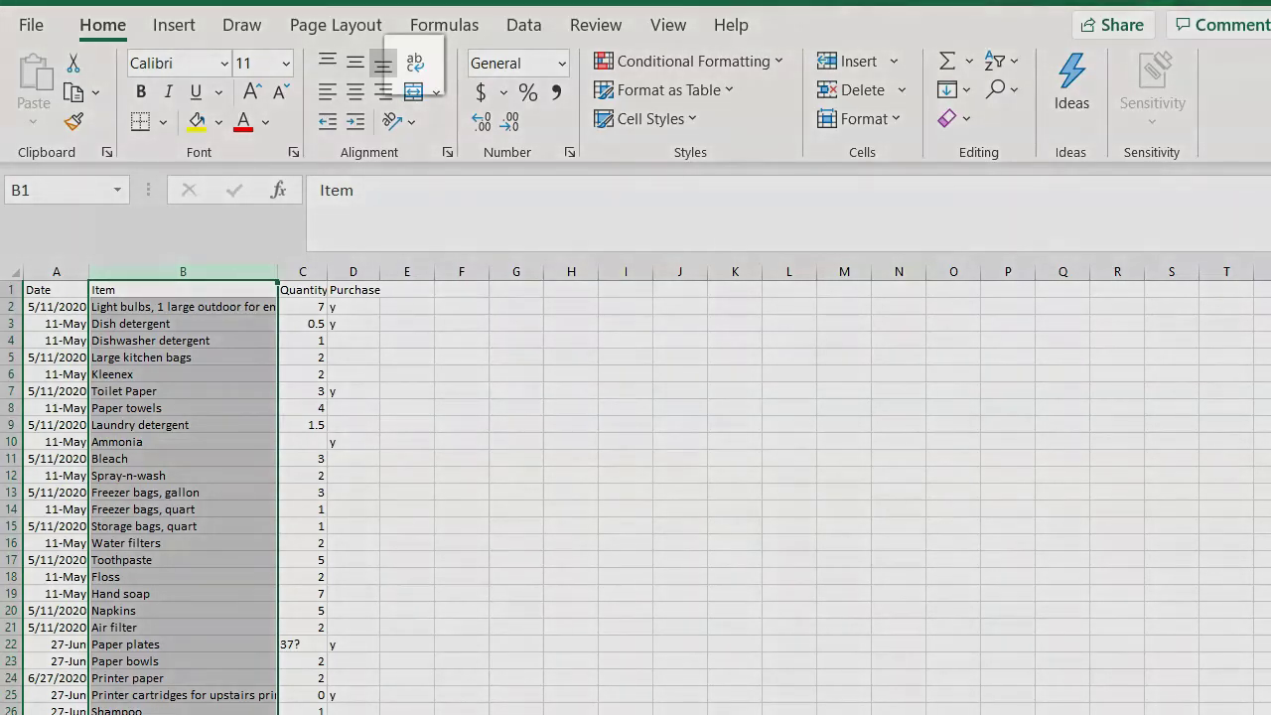
click(414, 62)
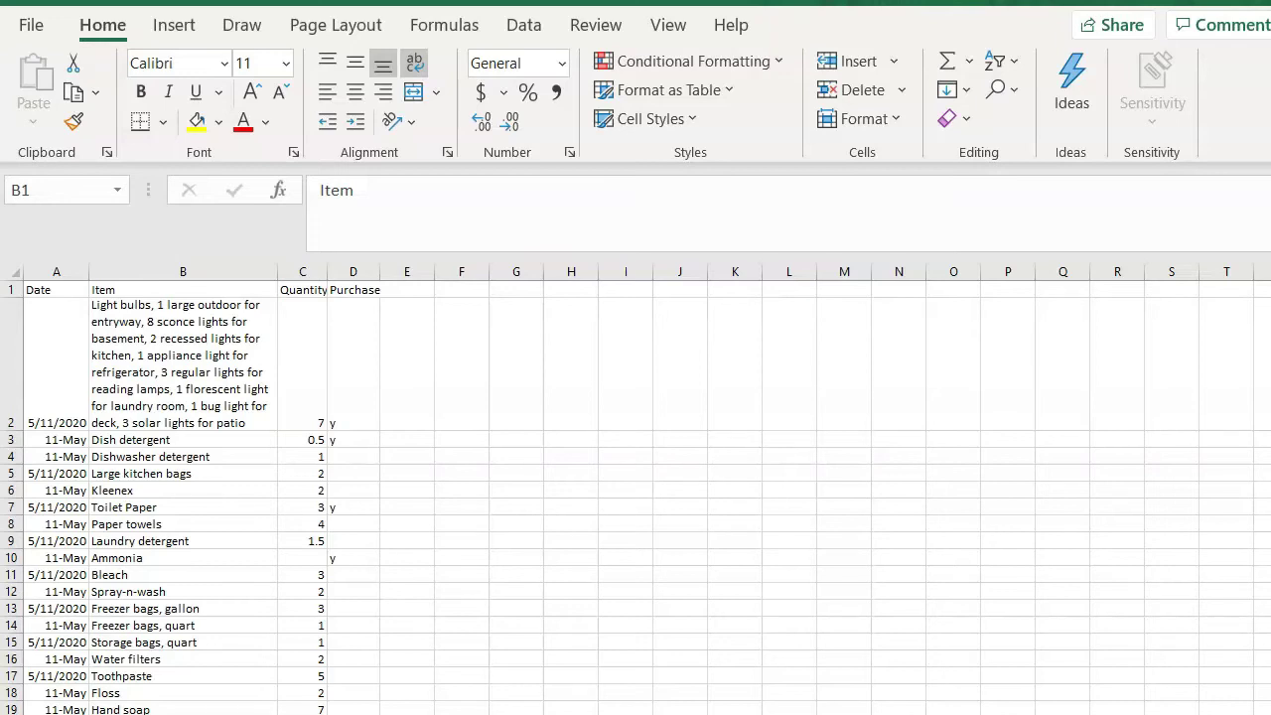
Check the Item entries that mix several details, such as large kitchen bags, quart freezer bags and quart storage bags.
key(ctrl+space)
click(182, 474)
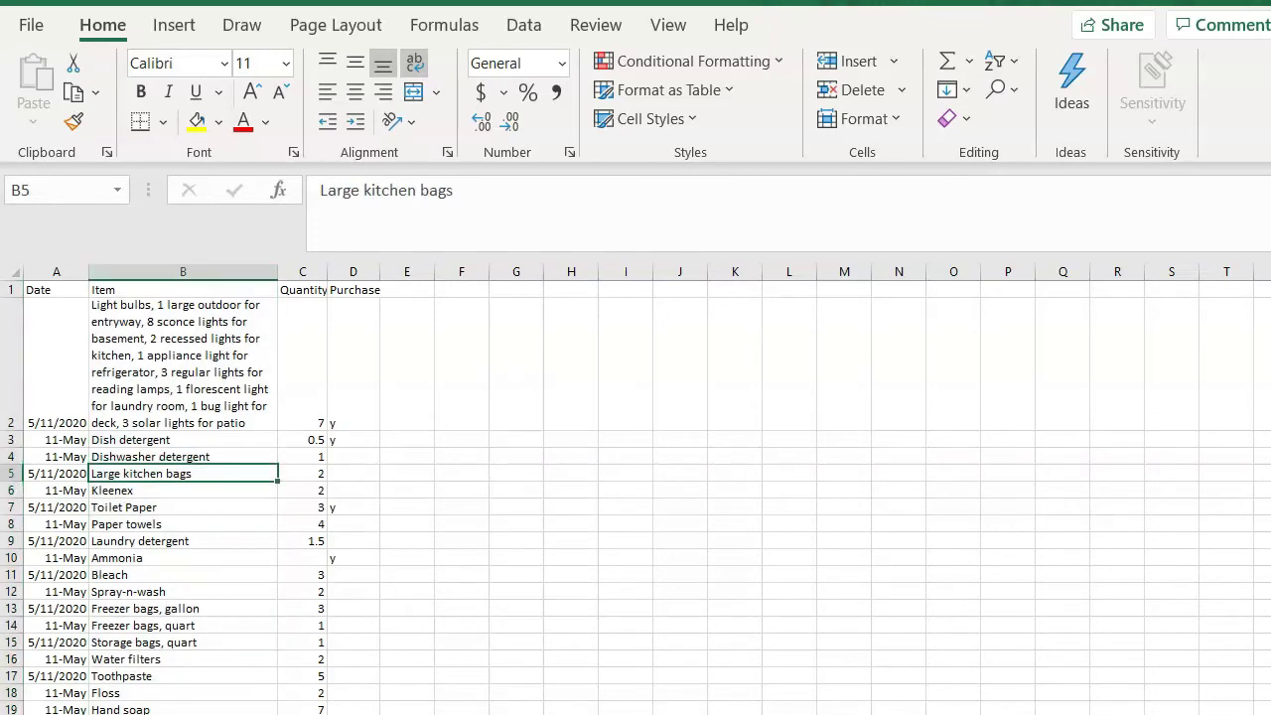
click(183, 626)
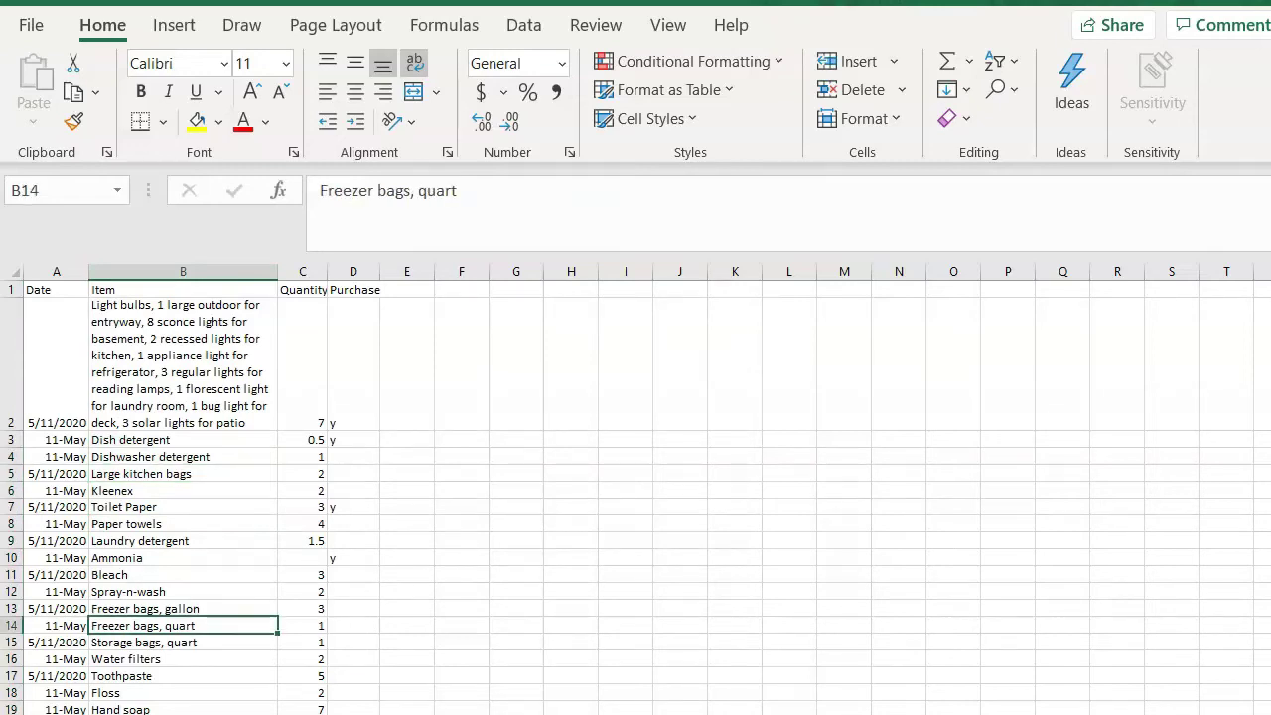
click(182, 643)
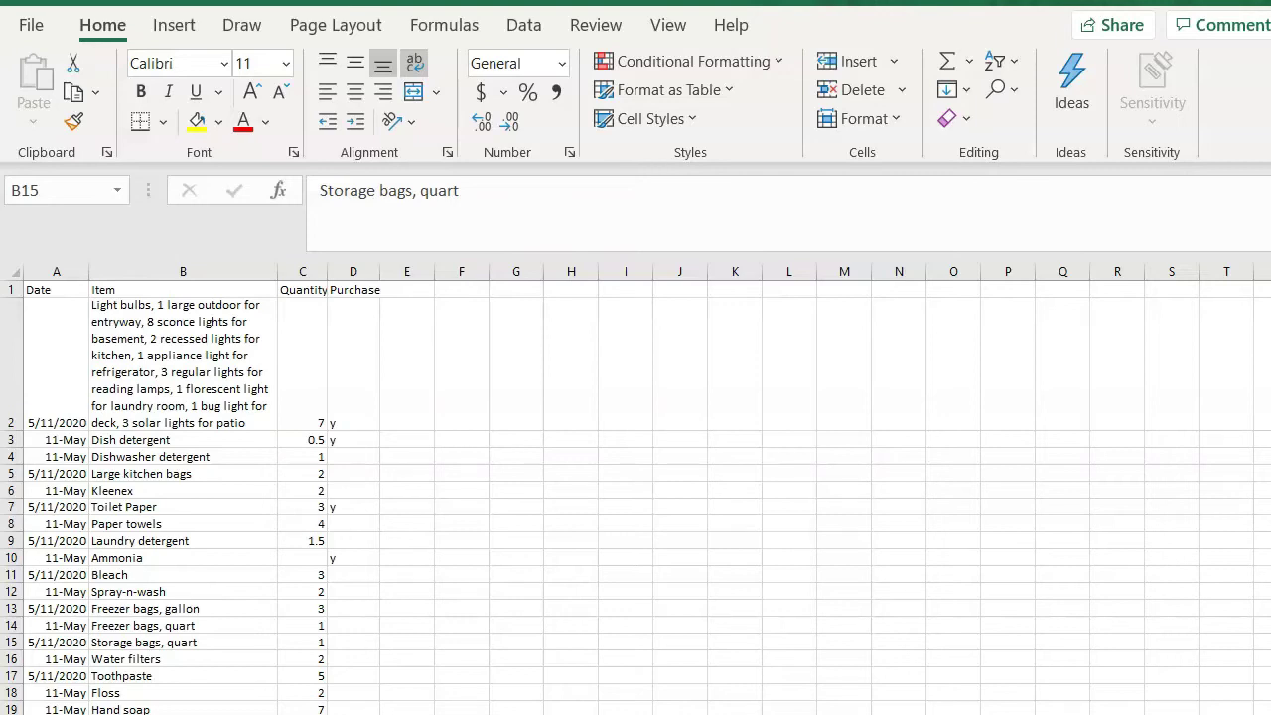
Insert two blank columns between the Item and Quantity columns.
click(302, 272)
right_click(298, 273)
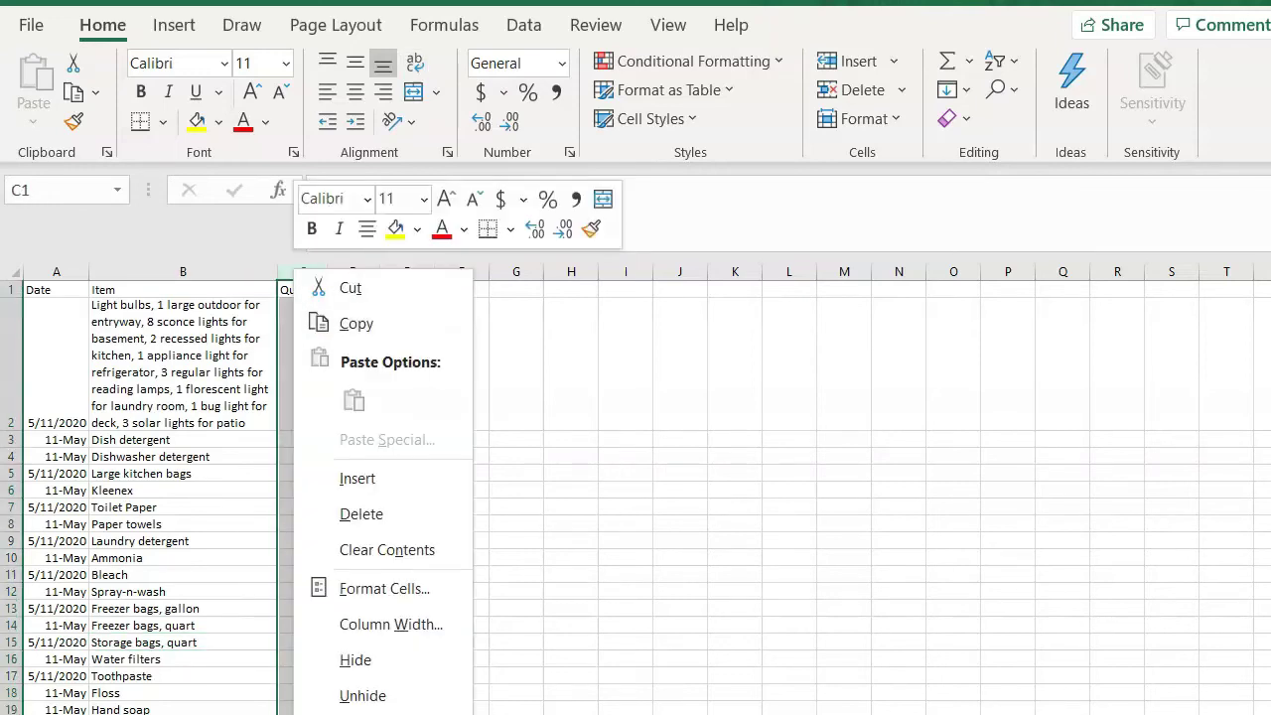
click(357, 478)
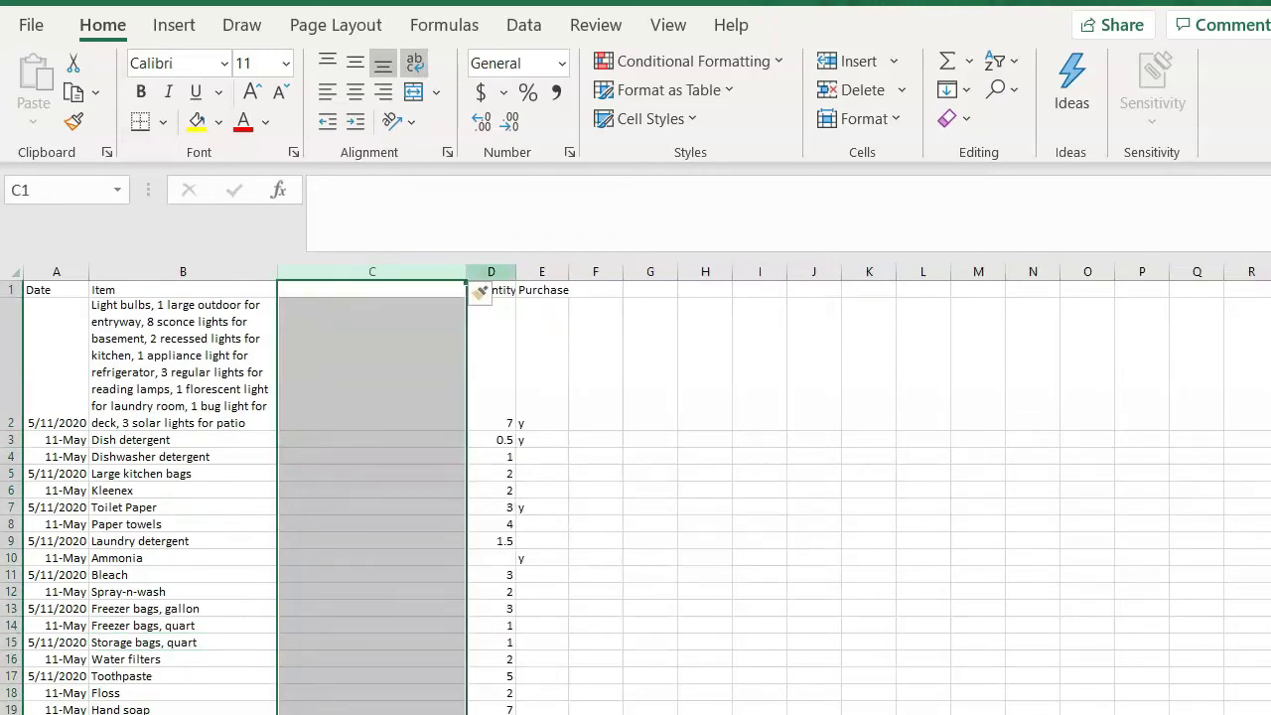
click(490, 271)
right_click(491, 271)
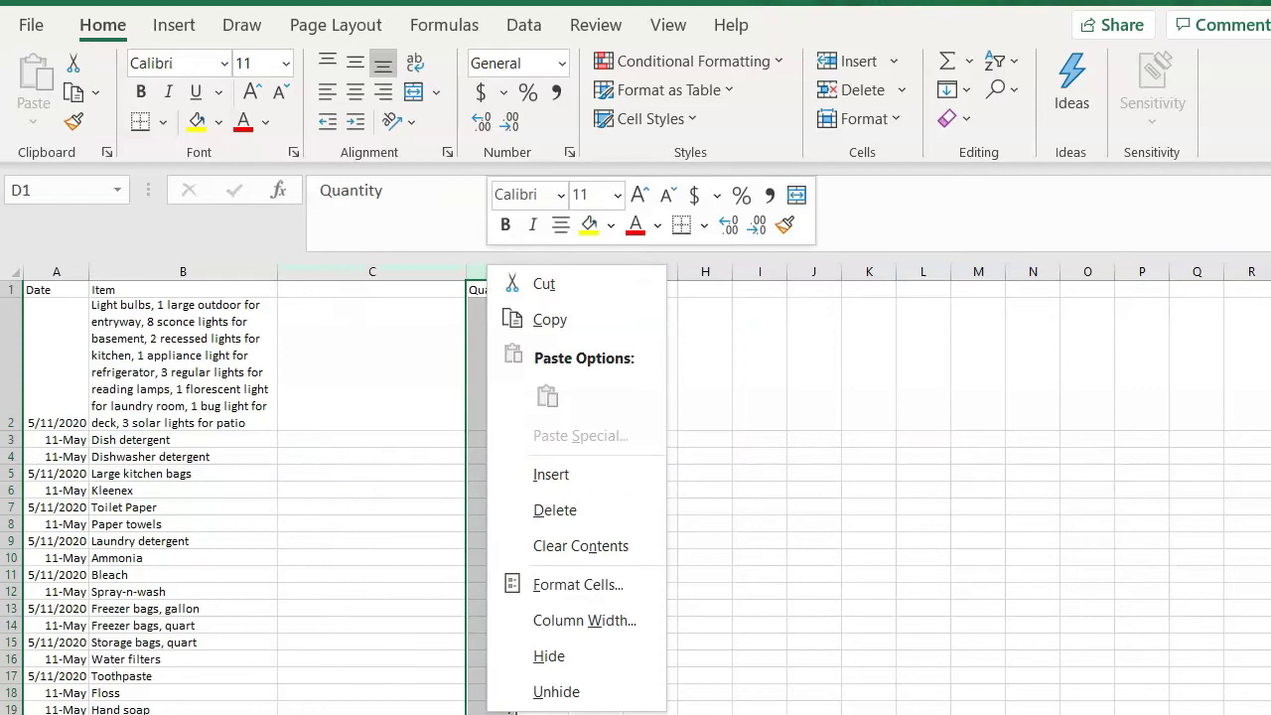
click(551, 475)
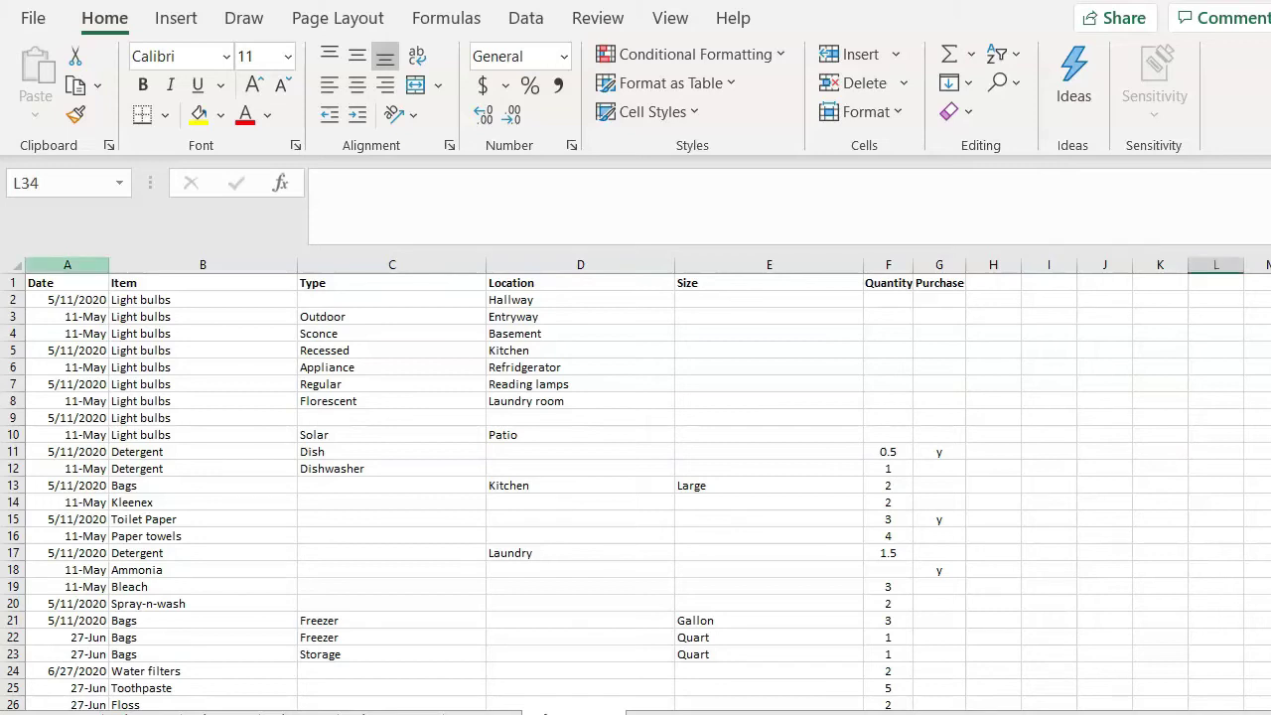
Apply the Short Date number format to the whole Date column.
click(68, 265)
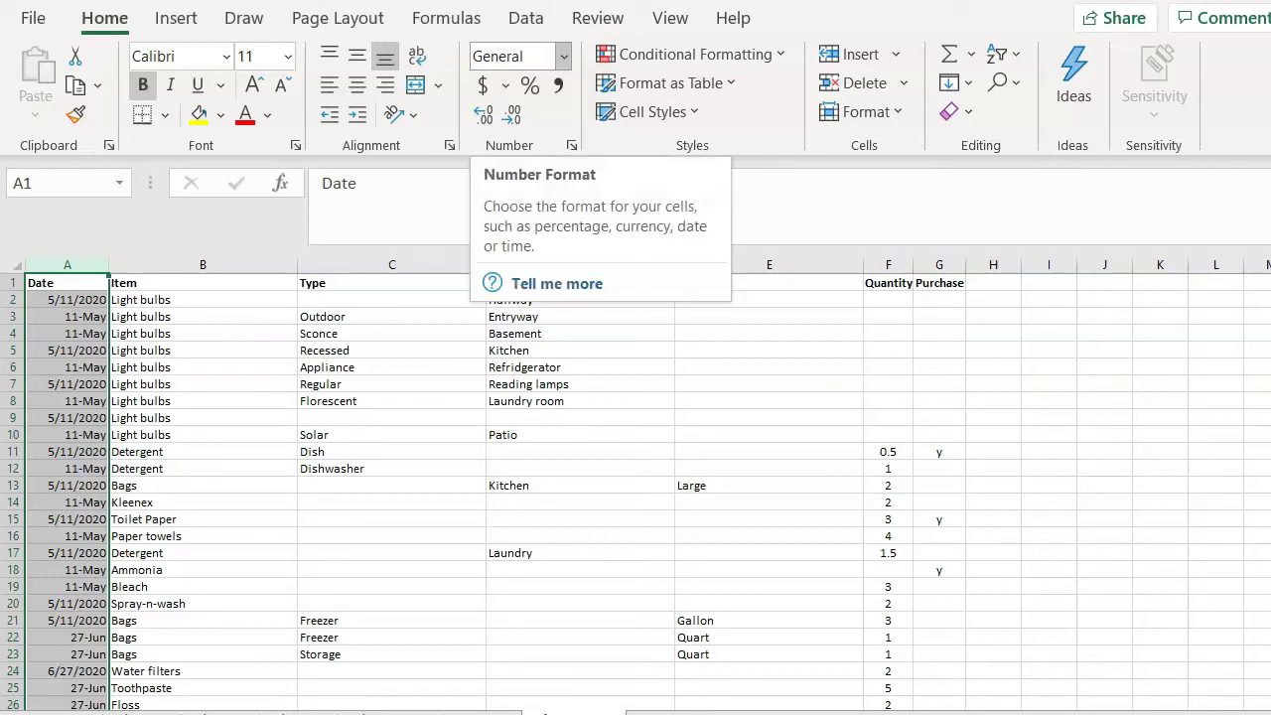
click(563, 56)
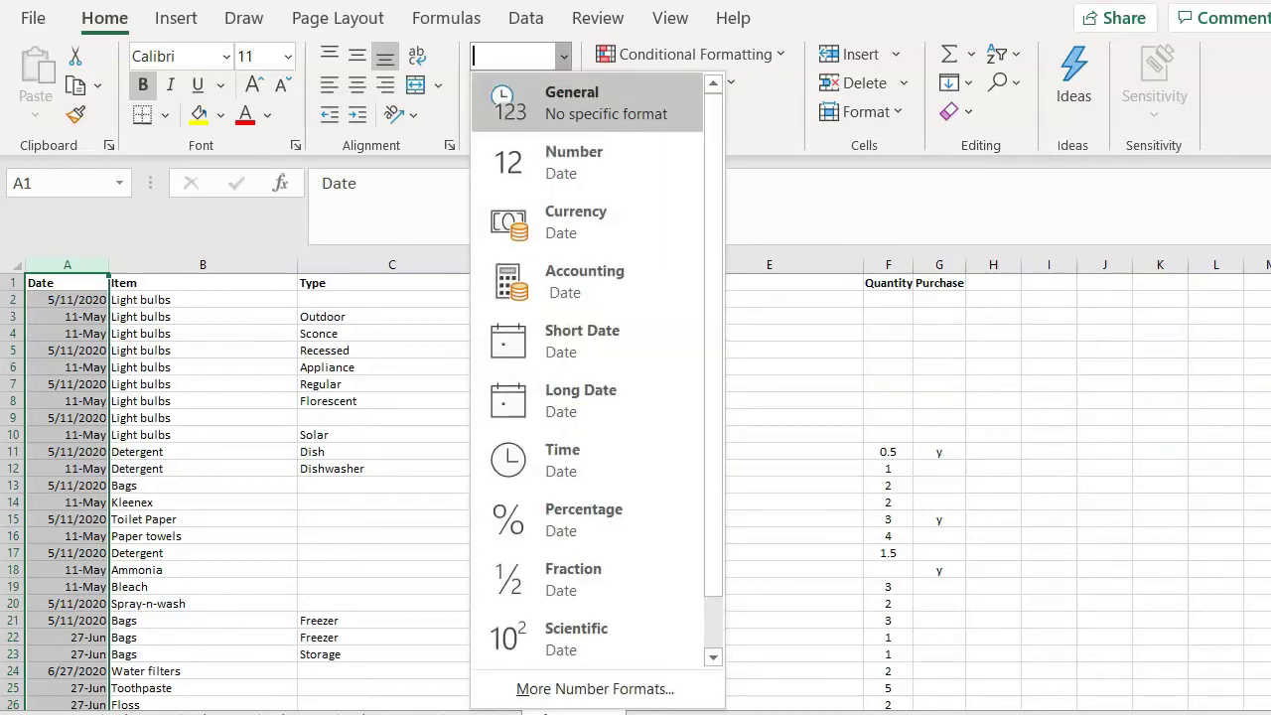
key(Down)
key(Down)
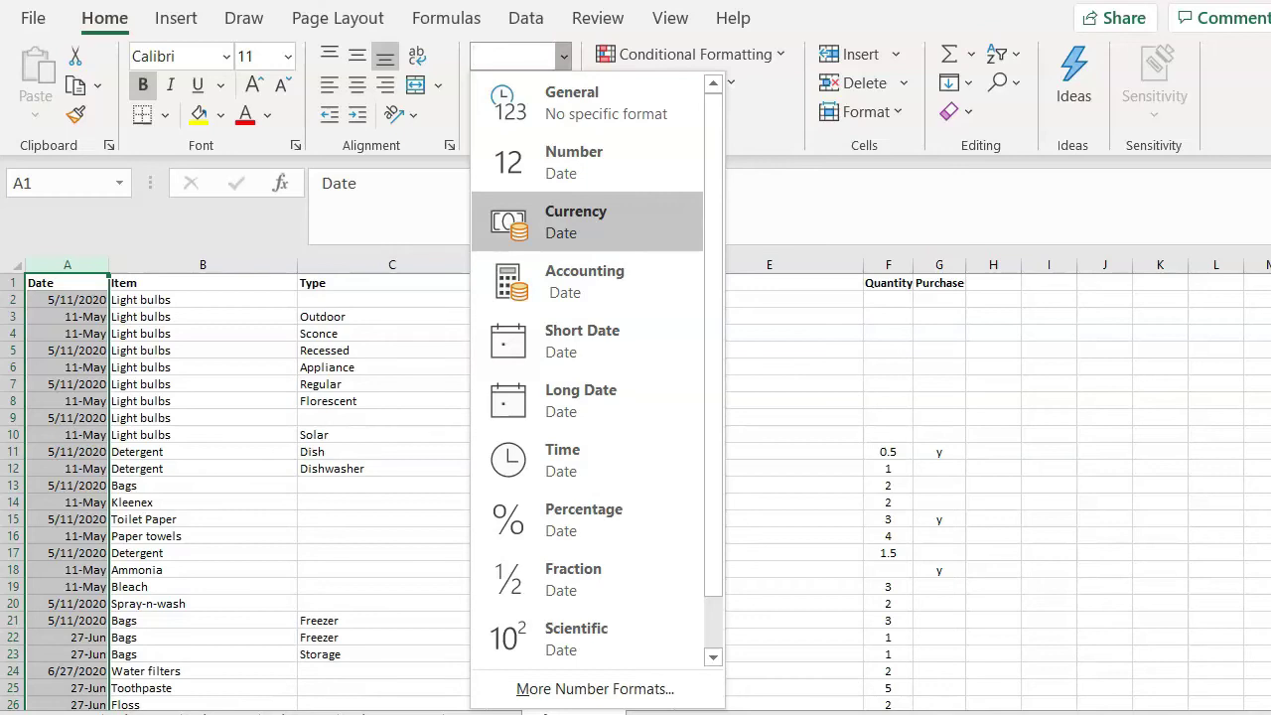
key(Down)
key(Down)
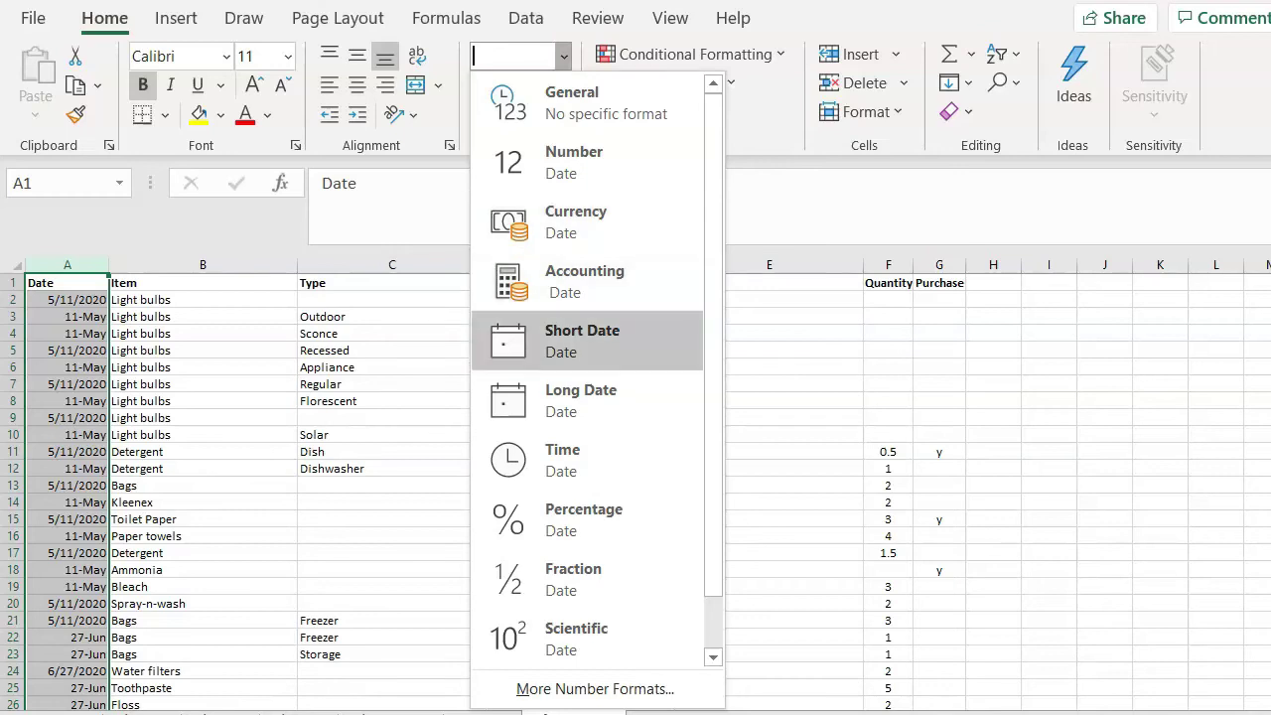
key(Return)
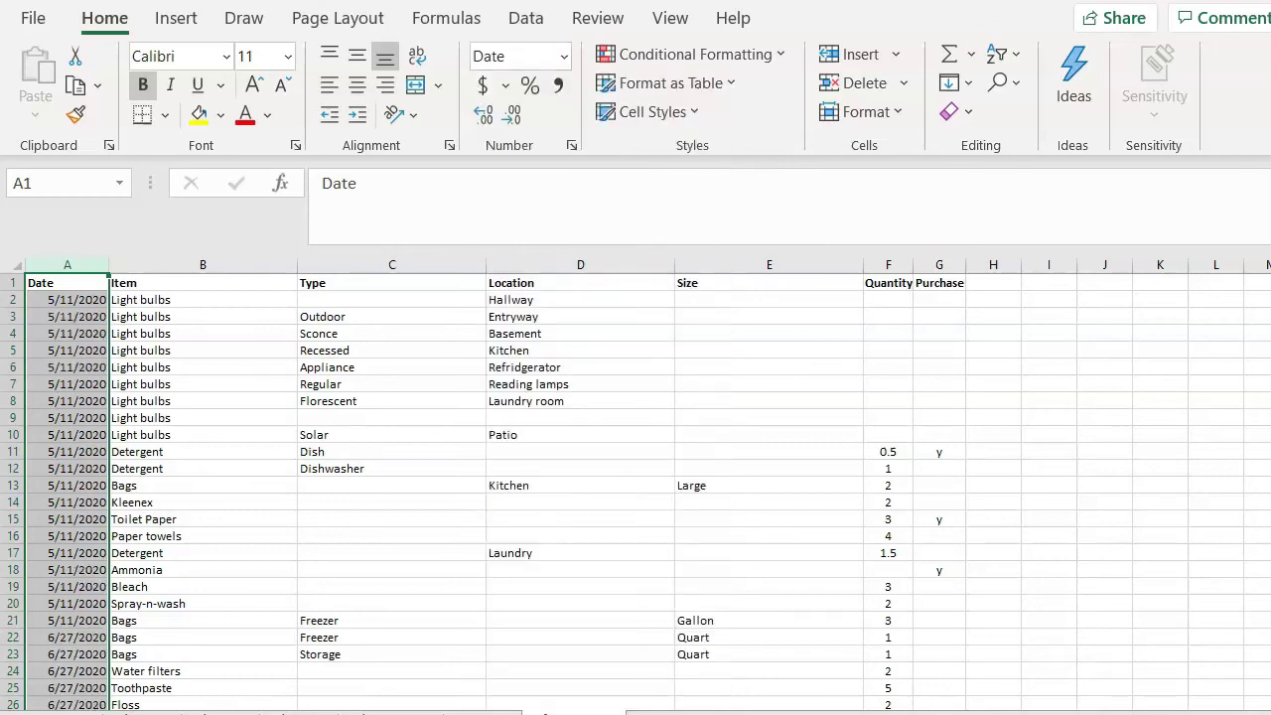
key(ctrl+Home)
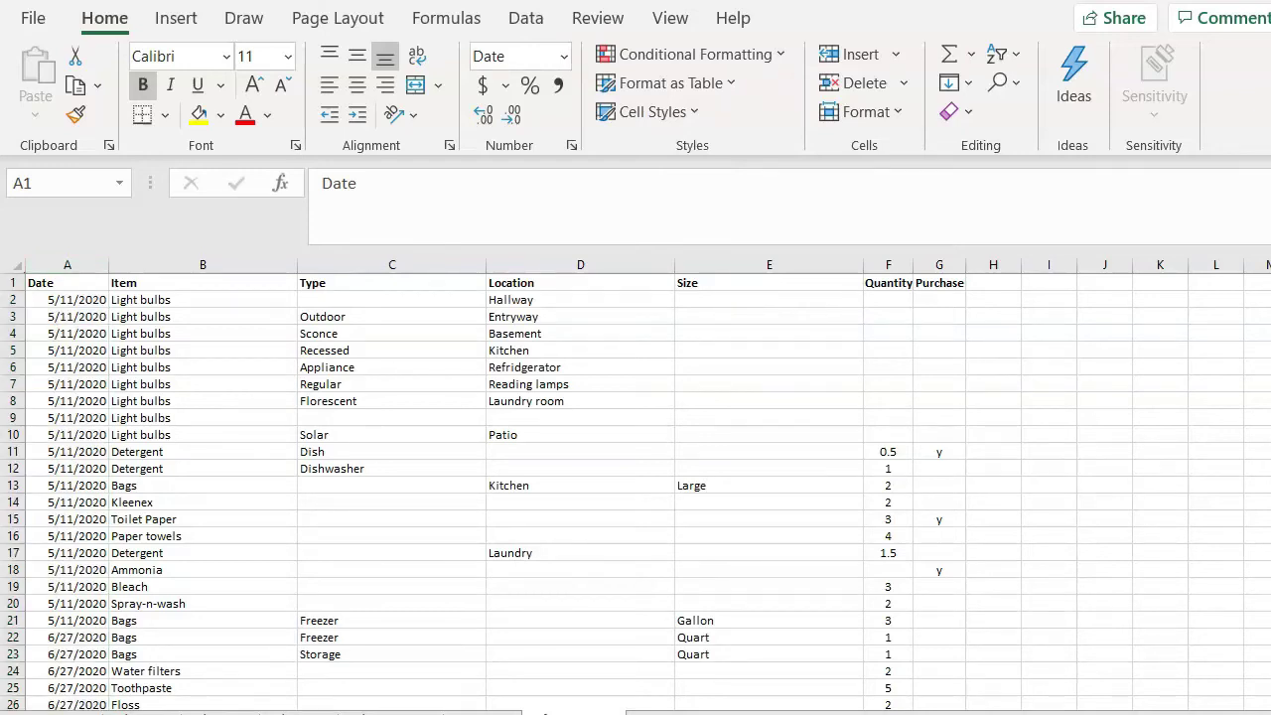
key(ctrl+space)
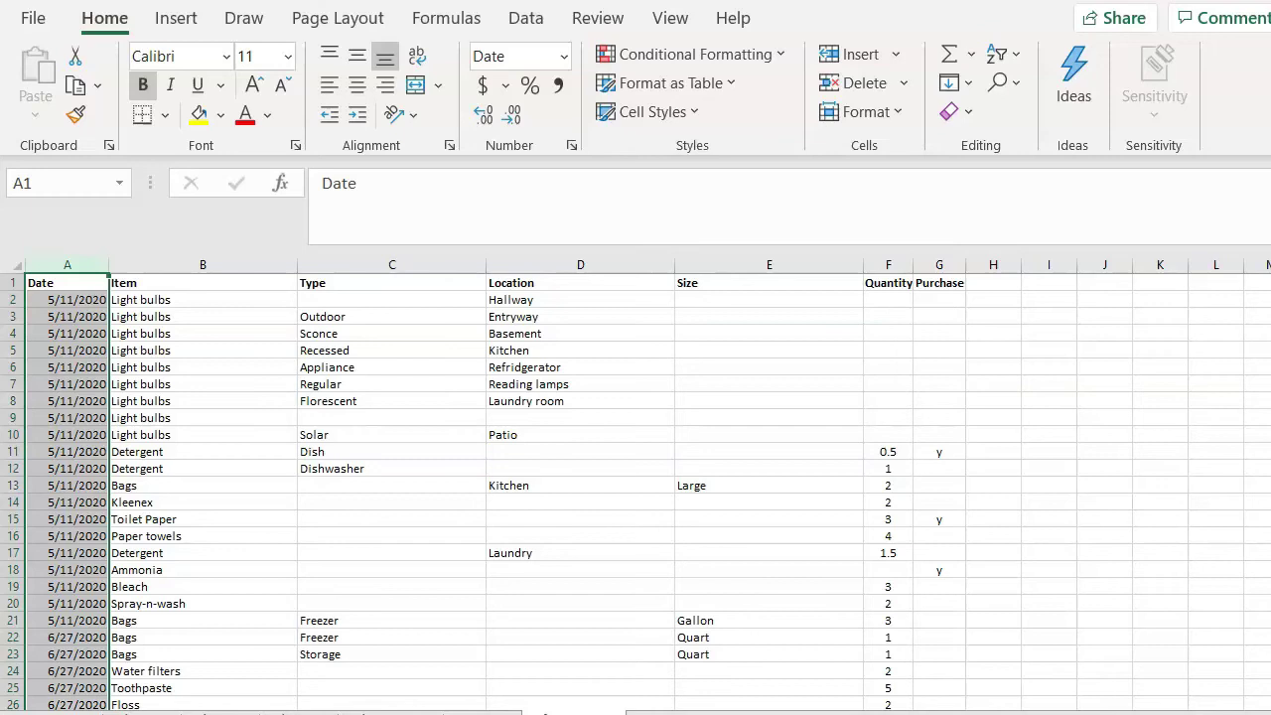
click(66, 283)
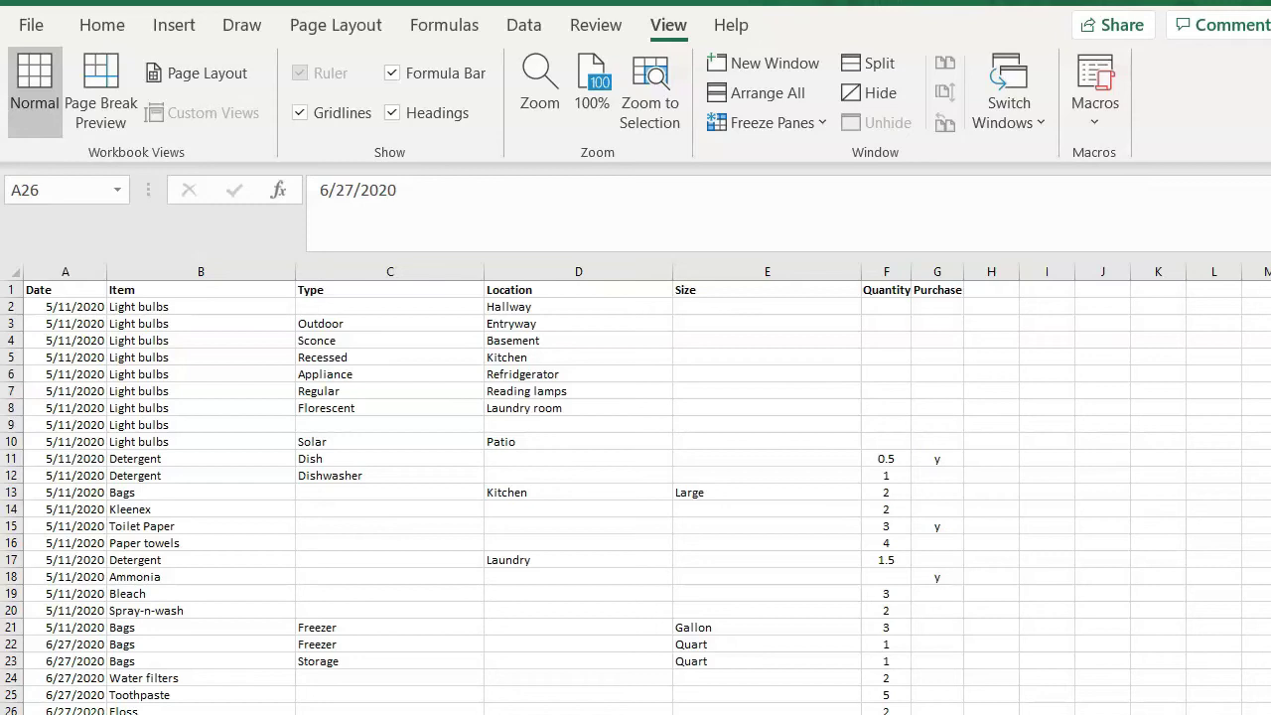
Freeze the top row so the column headings stay in view while scrolling through the inventory list.
scroll(635, 496, down, 5)
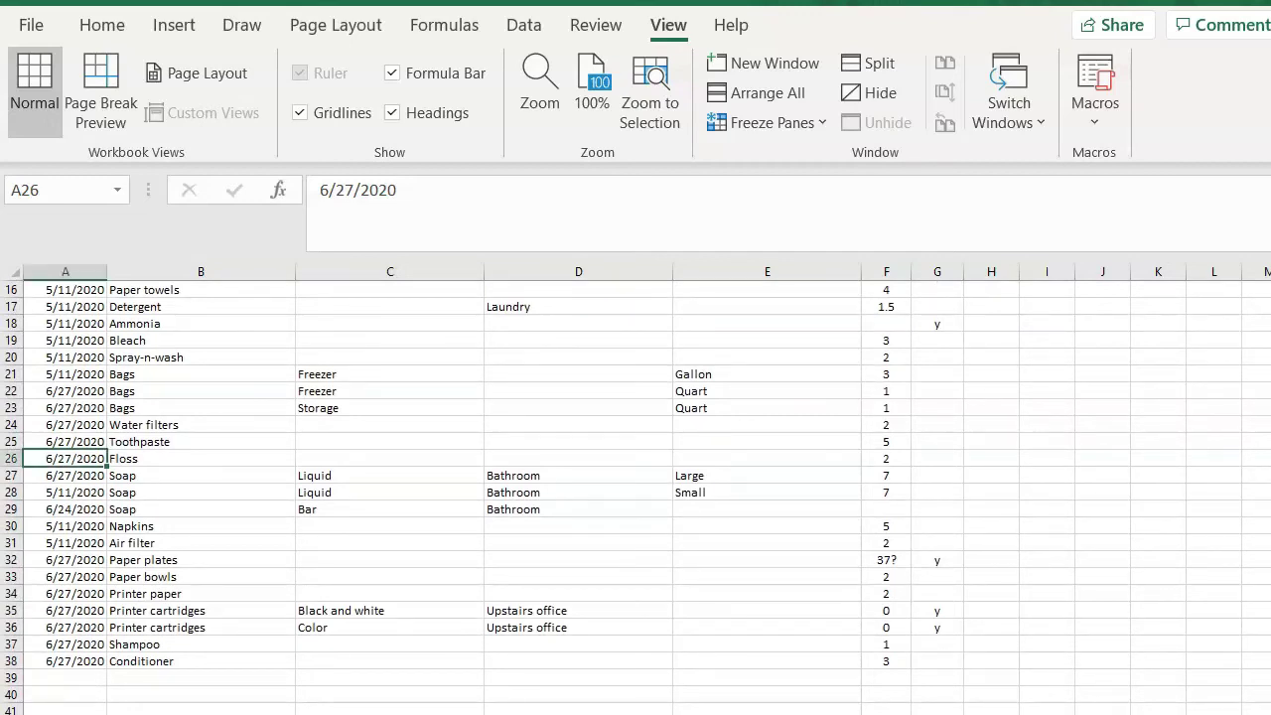
click(1259, 526)
drag(1270, 514, 1270, 395)
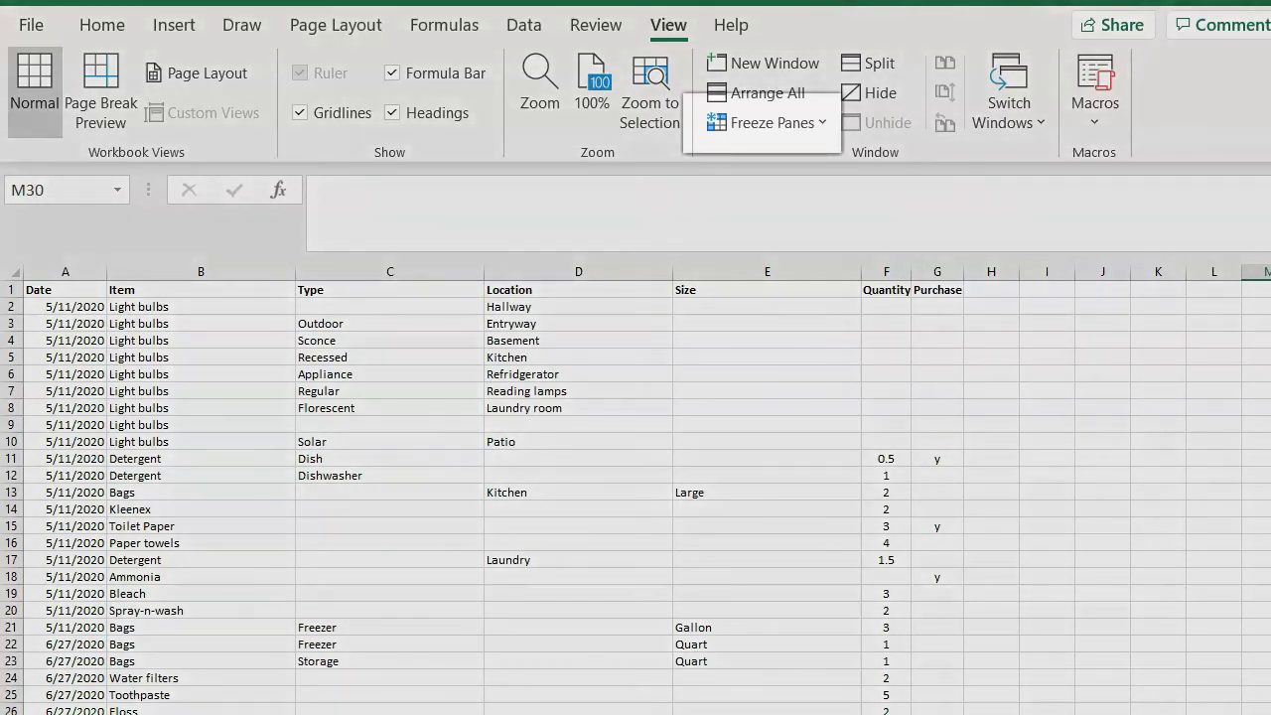
click(772, 123)
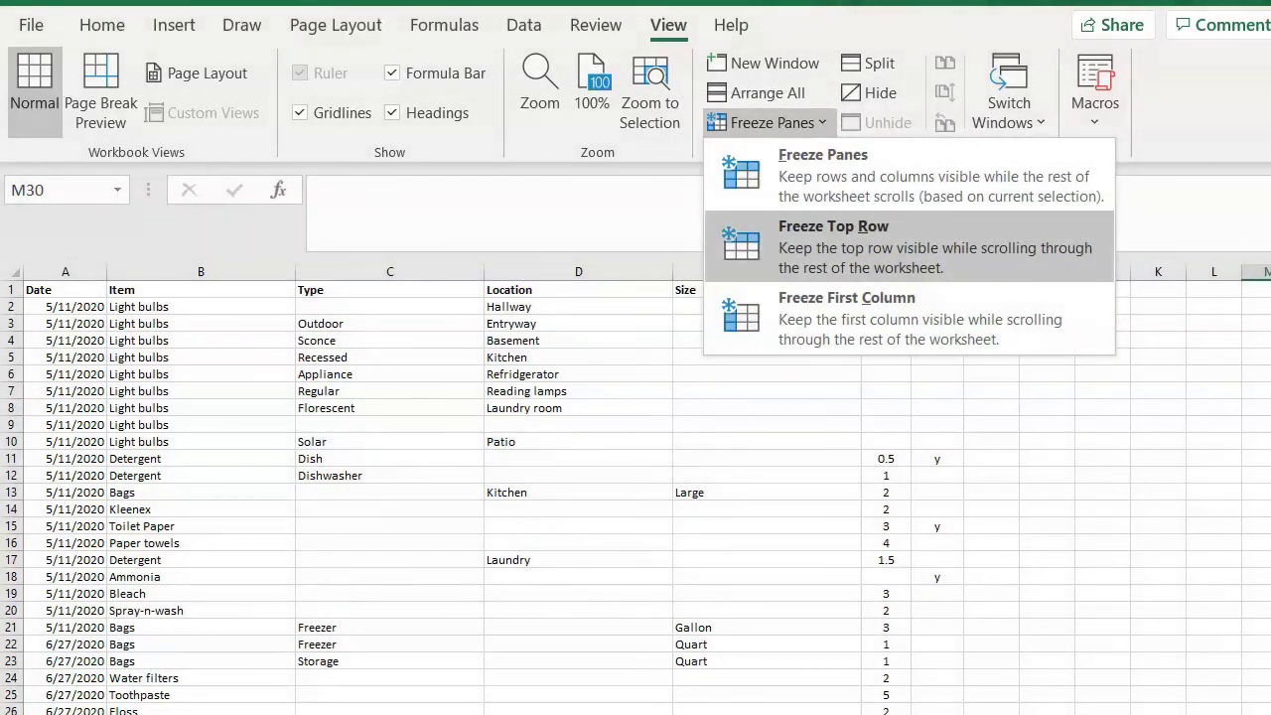
click(833, 238)
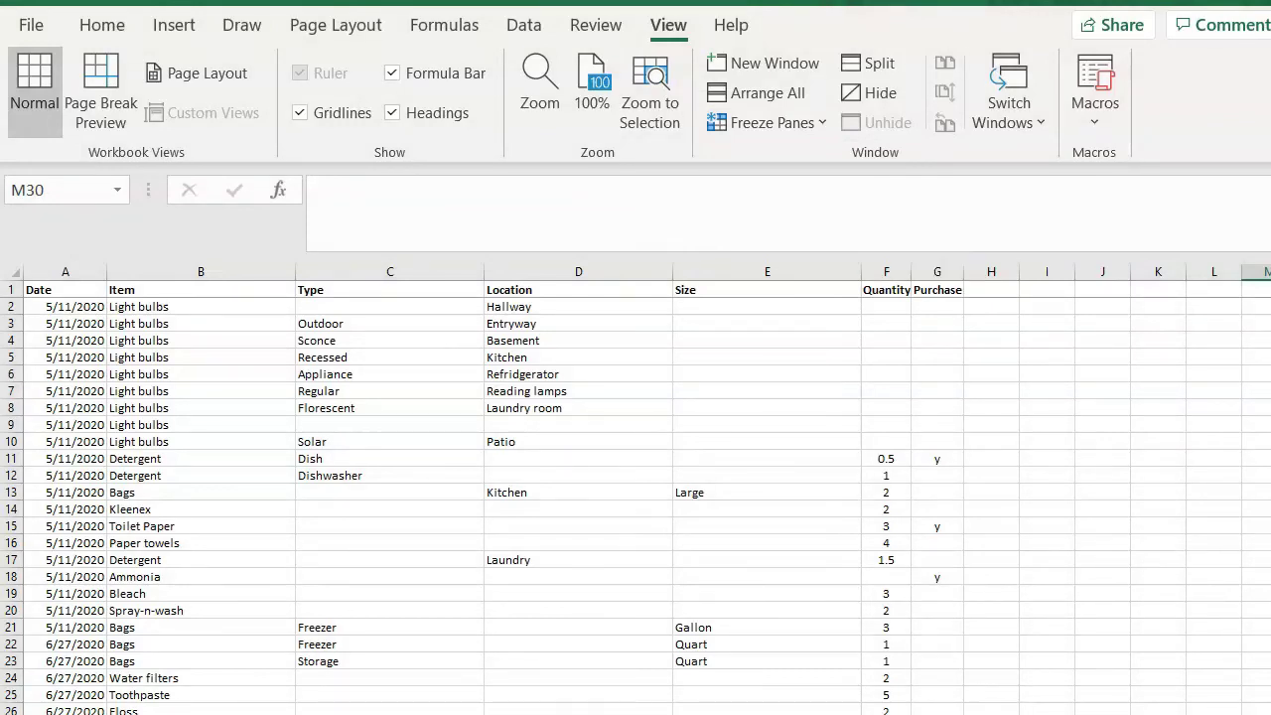
mouse_move(1270, 352)
mouse_down()
mouse_move(1270, 381)
mouse_move(1269, 361)
mouse_up()
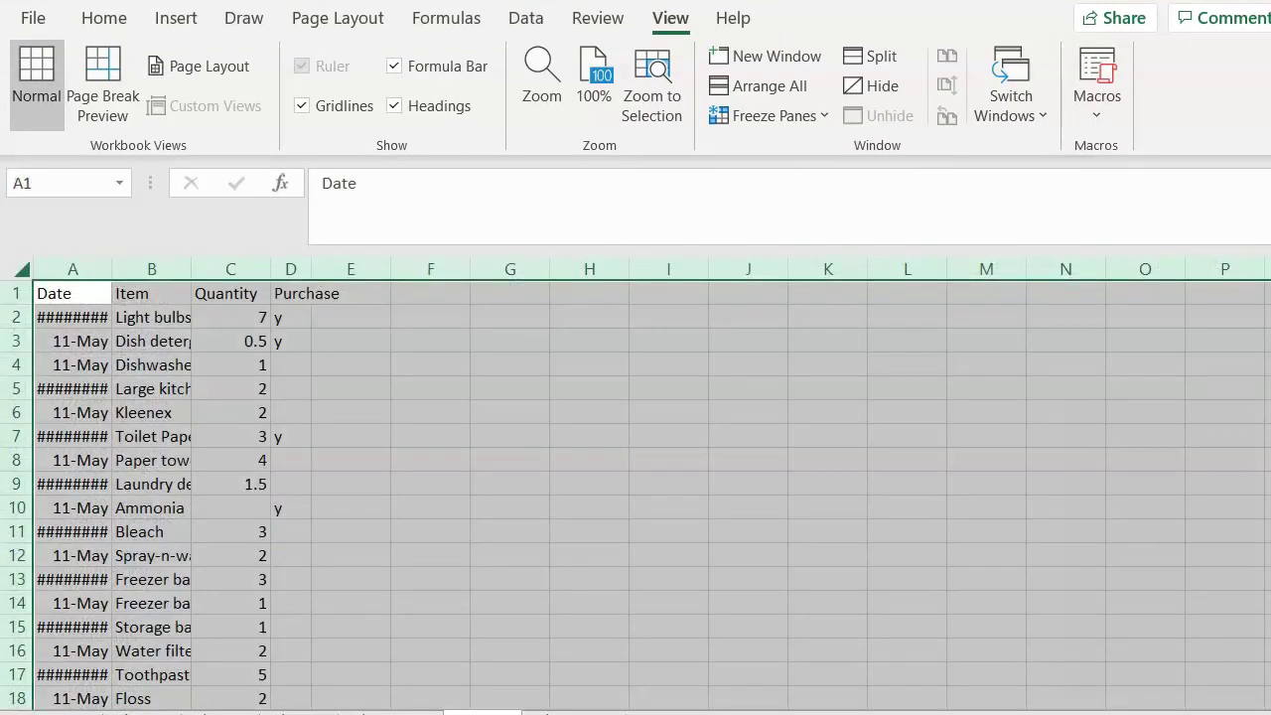
click(986, 698)
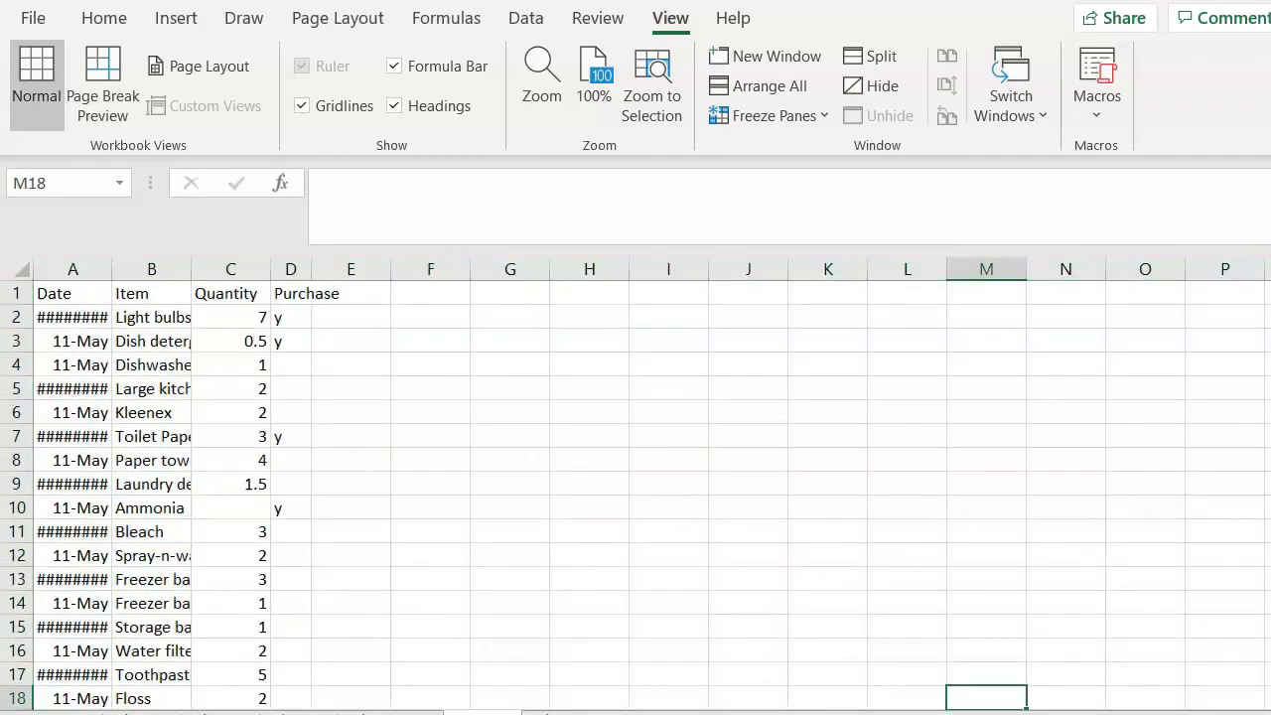